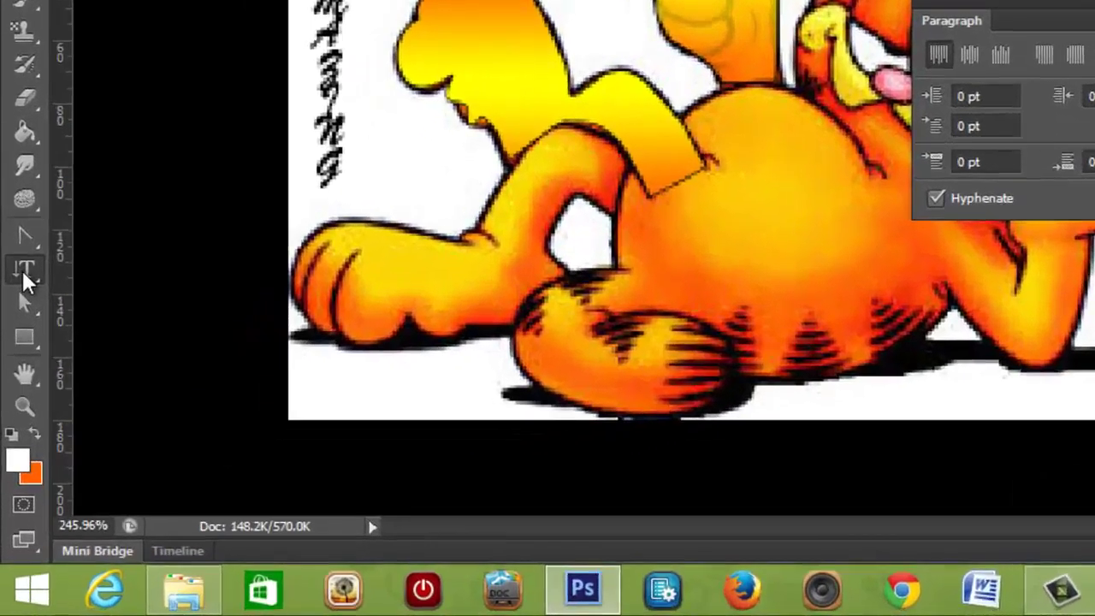
Choose the Horizontal Type Mask Tool from the Type tool variants
{"action": "right_click", "coordinate": [26, 274]}
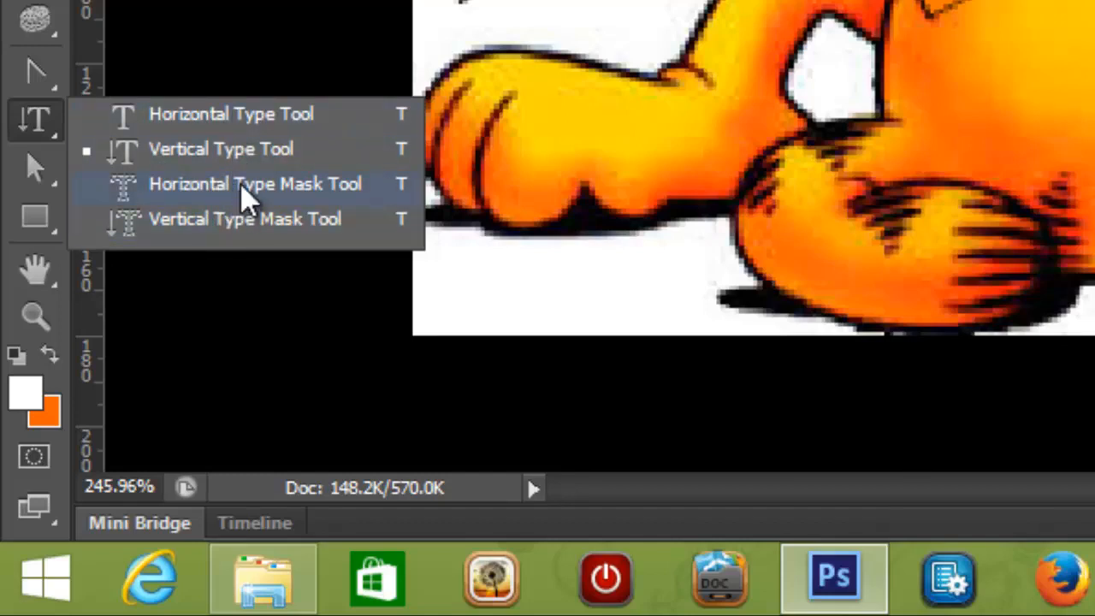
{"action": "left_click", "coordinate": [298, 185]}
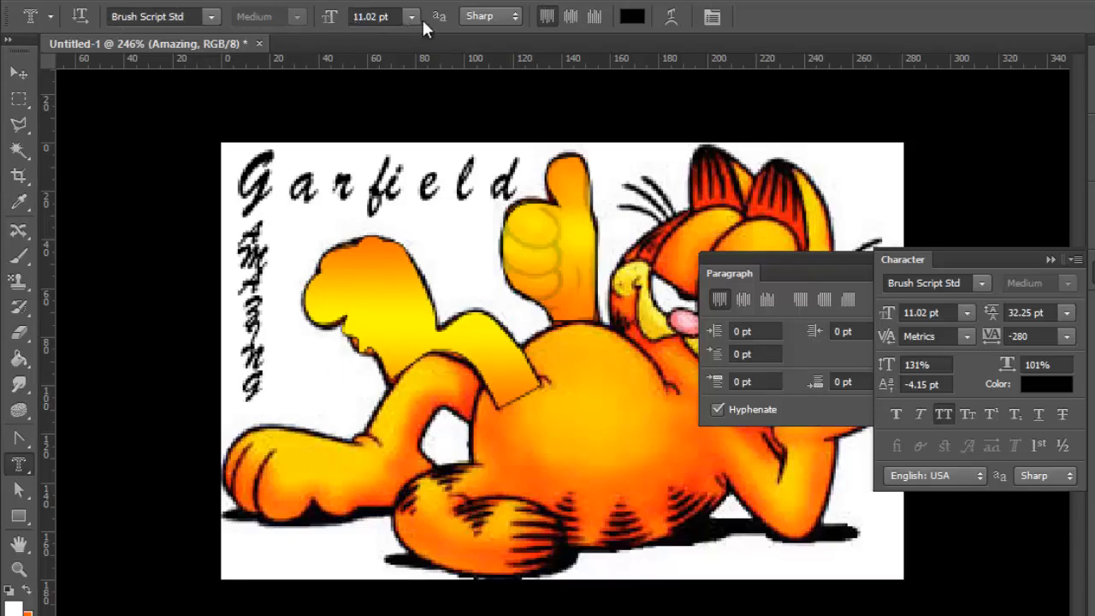
Leave anti-aliasing and the Type Mask tool as they are, then target Layer 1 with Alt+[
{"action": "left_click", "coordinate": [513, 16]}
{"action": "left_click", "coordinate": [492, 34]}
{"action": "right_click", "coordinate": [21, 466]}
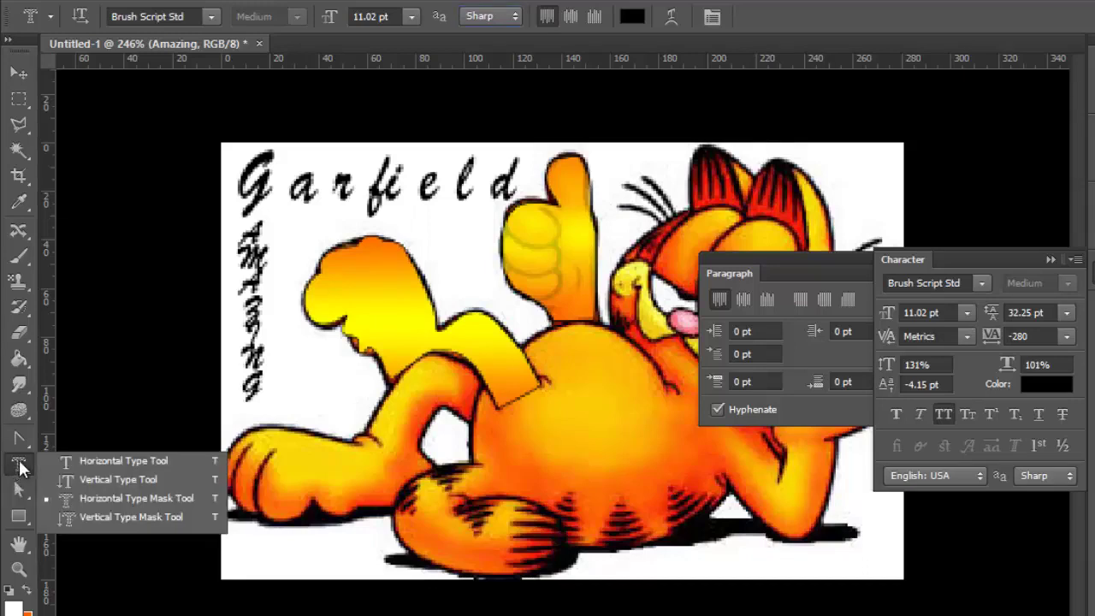
{"action": "left_click", "coordinate": [81, 496]}
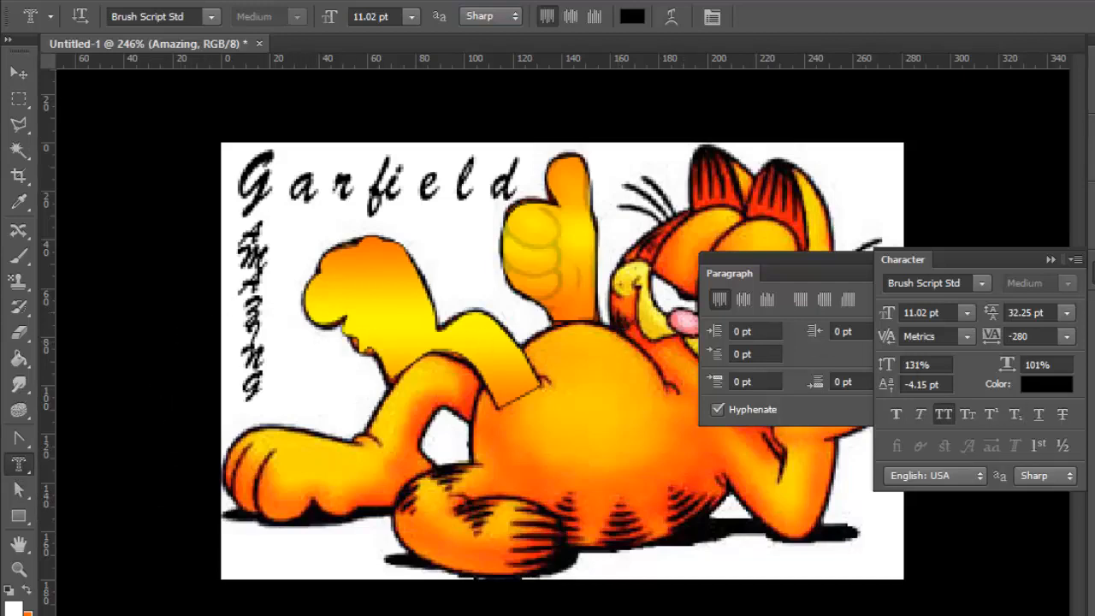
{"action": "key", "text": "alt+bracketleft"}
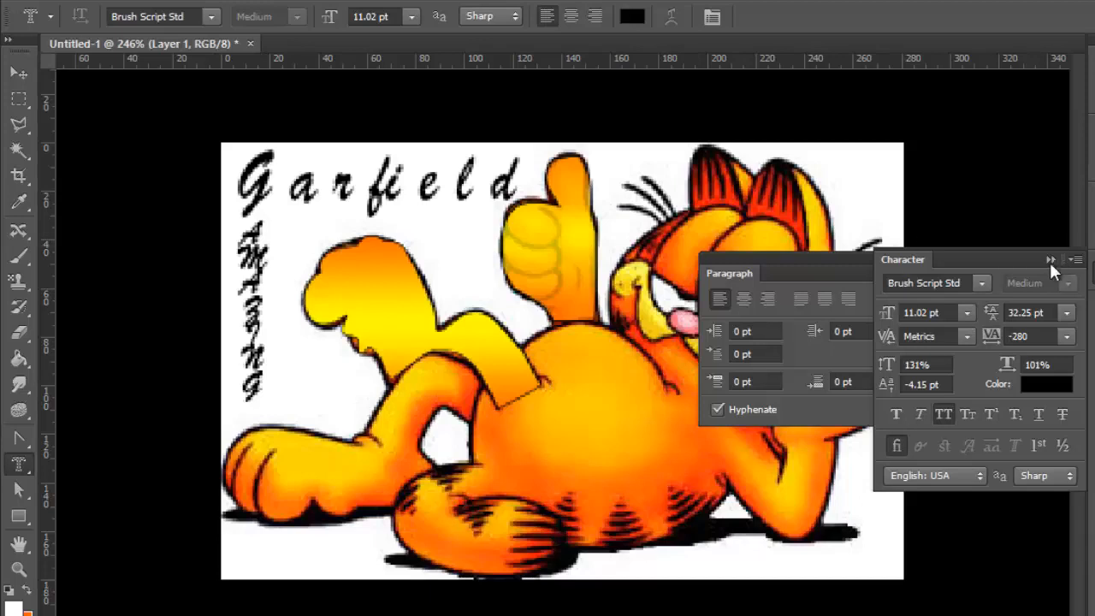
Close the Character and Paragraph panels and drag a mask text box across the cat's body
{"action": "left_click", "coordinate": [1073, 260]}
{"action": "left_click", "coordinate": [895, 259]}
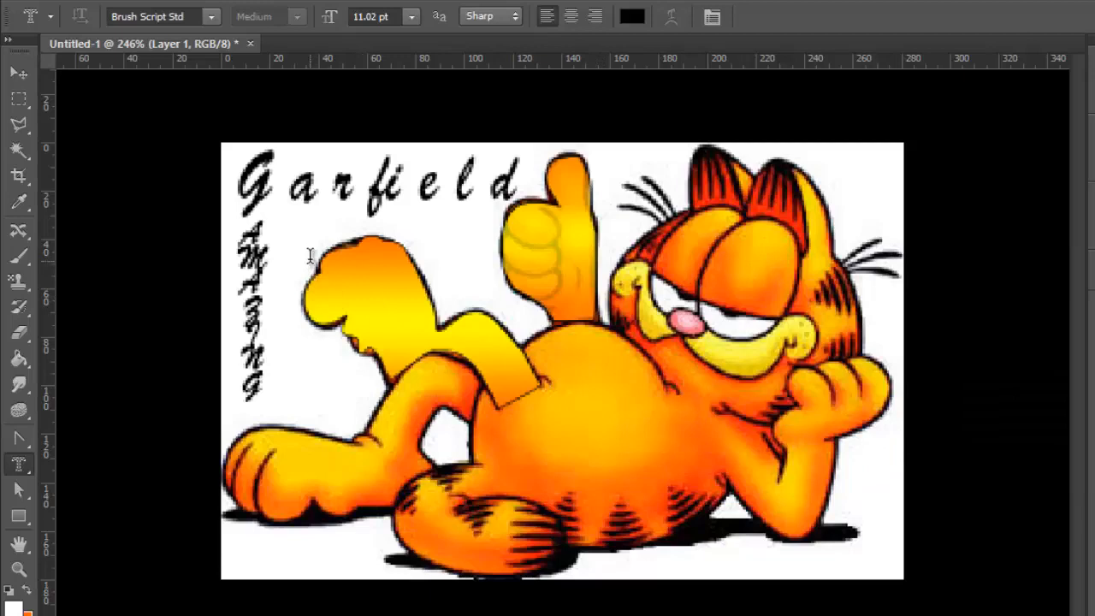
{"action": "left_click_drag", "start_coordinate": [310, 255], "coordinate": [715, 462]}
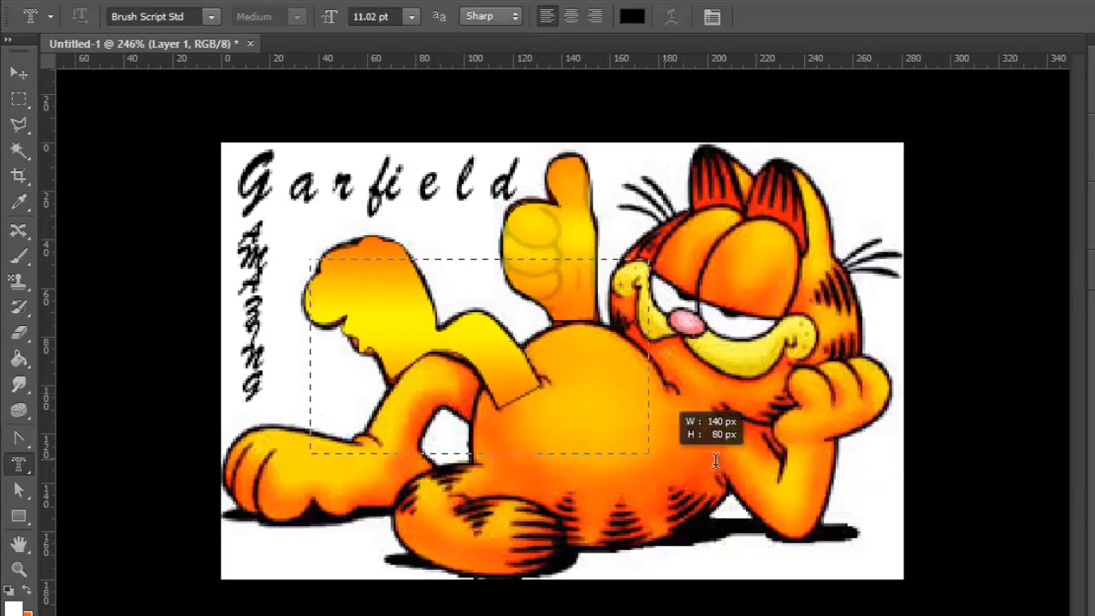
{"action": "left_click_drag", "start_coordinate": [715, 462], "coordinate": [850, 507]}
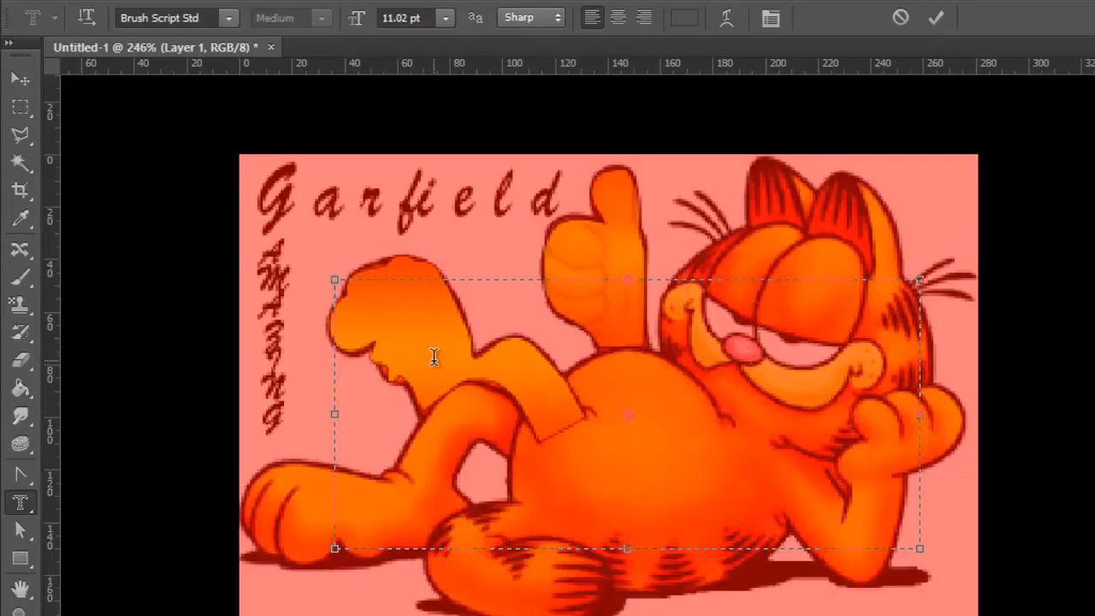
{"action": "type", "text": "G"}
{"action": "type", "text": "a"}
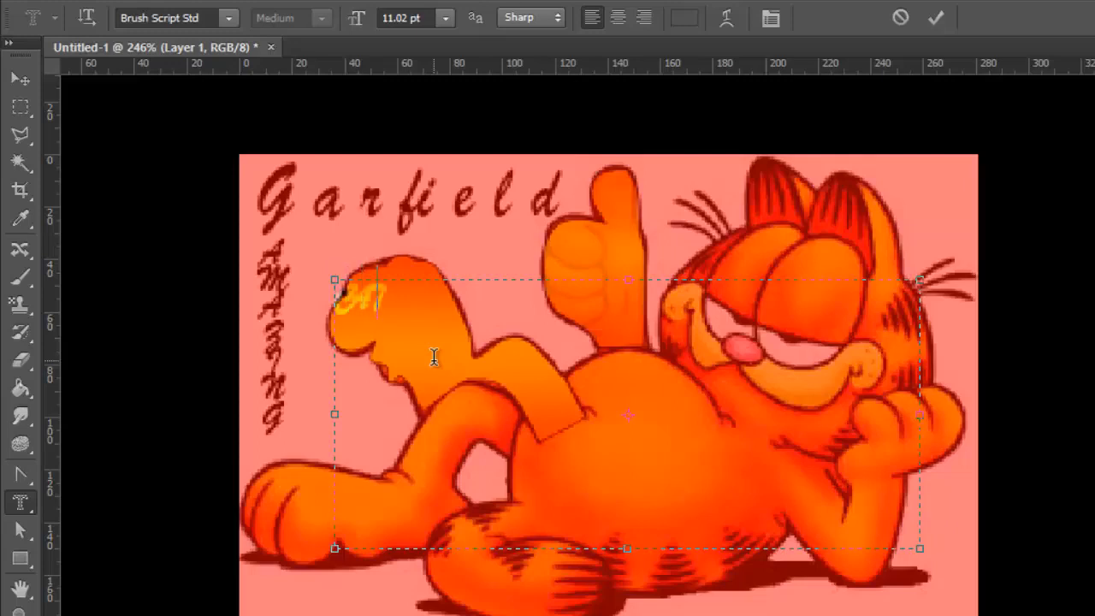
{"action": "type", "text": "r"}
{"action": "type", "text": "field"}
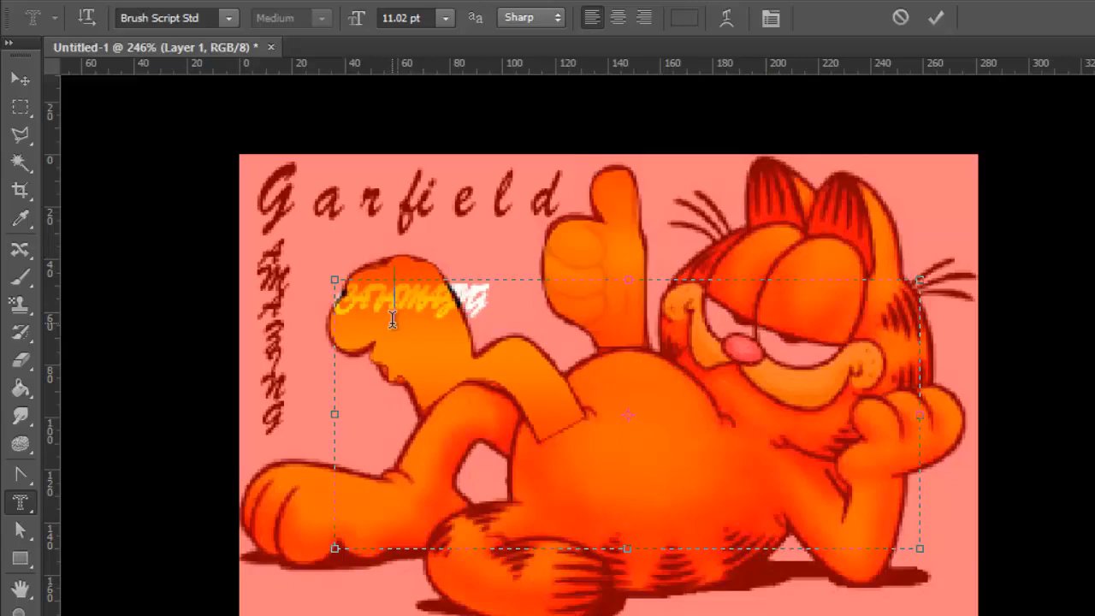
{"action": "type", "text": "d"}
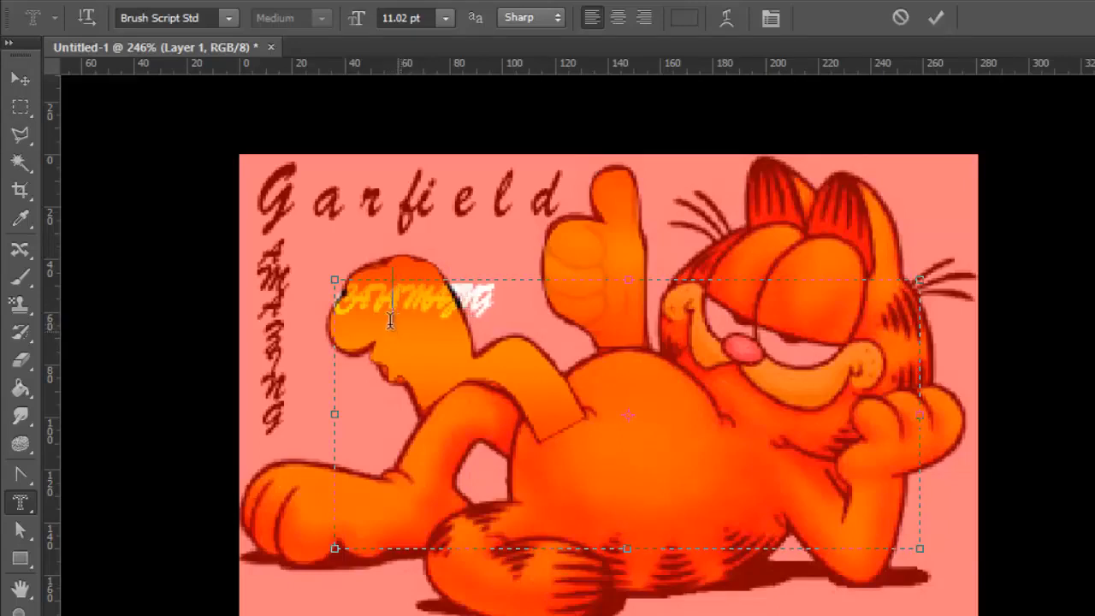
Remove the extra space in 'CAT AMAZING' and enlarge all the text to about 32 pt
{"action": "left_click", "coordinate": [376, 300]}
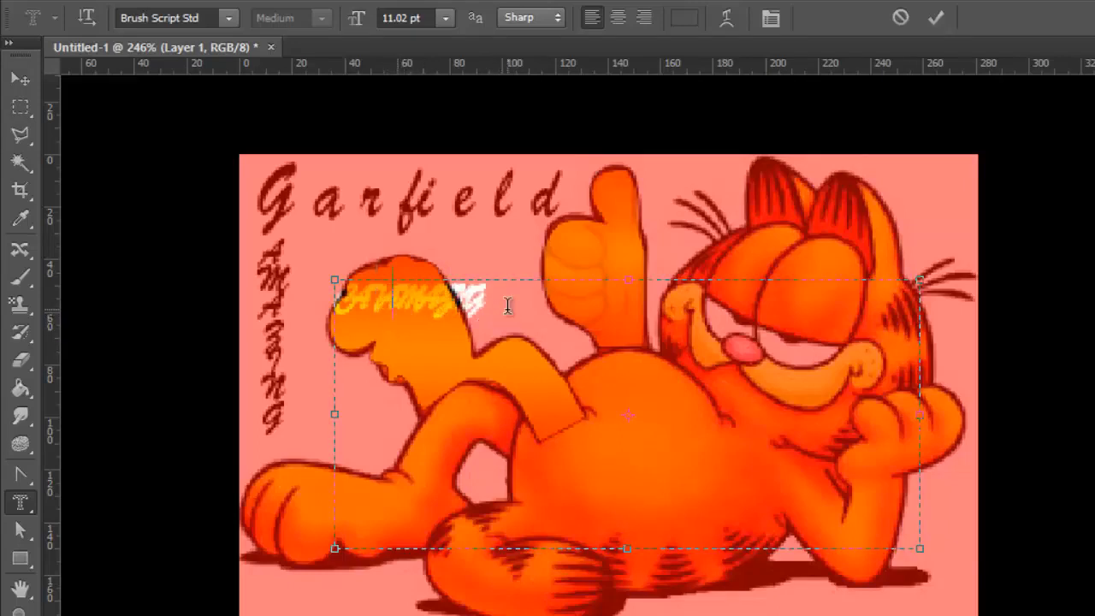
{"action": "left_click_drag", "start_coordinate": [486, 297], "coordinate": [382, 295]}
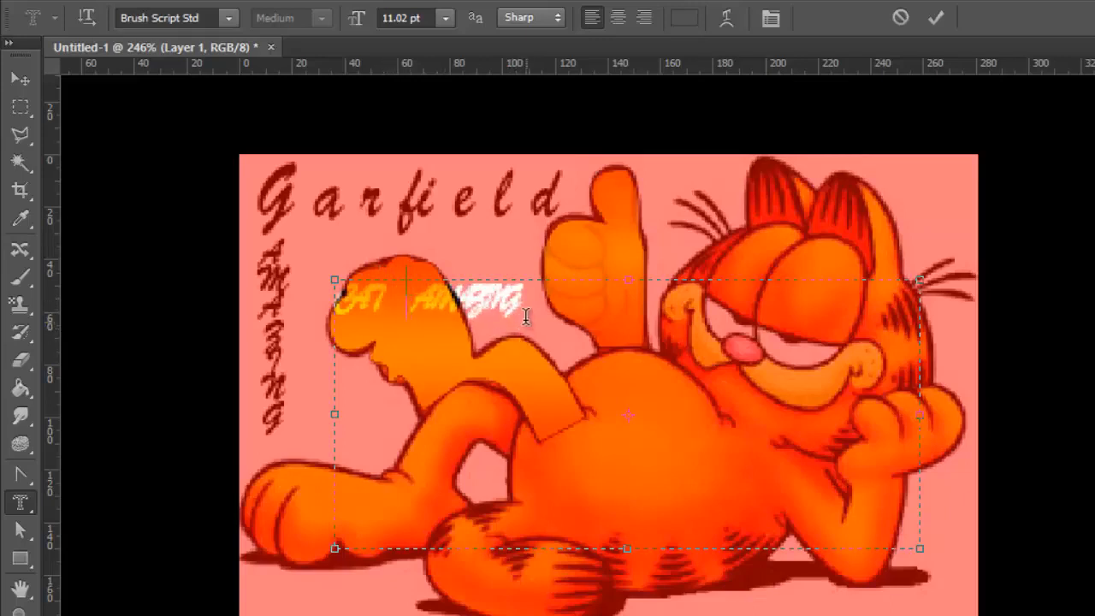
{"action": "key", "text": "BackSpace"}
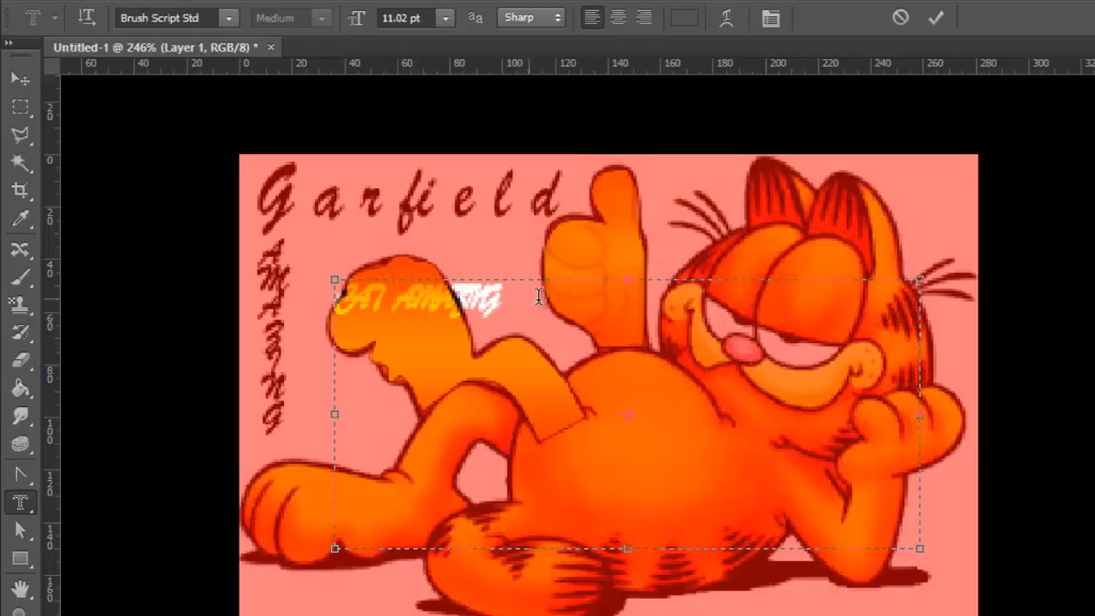
{"action": "key", "text": "ctrl+a"}
{"action": "left_click_drag", "start_coordinate": [358, 19], "coordinate": [381, 26]}
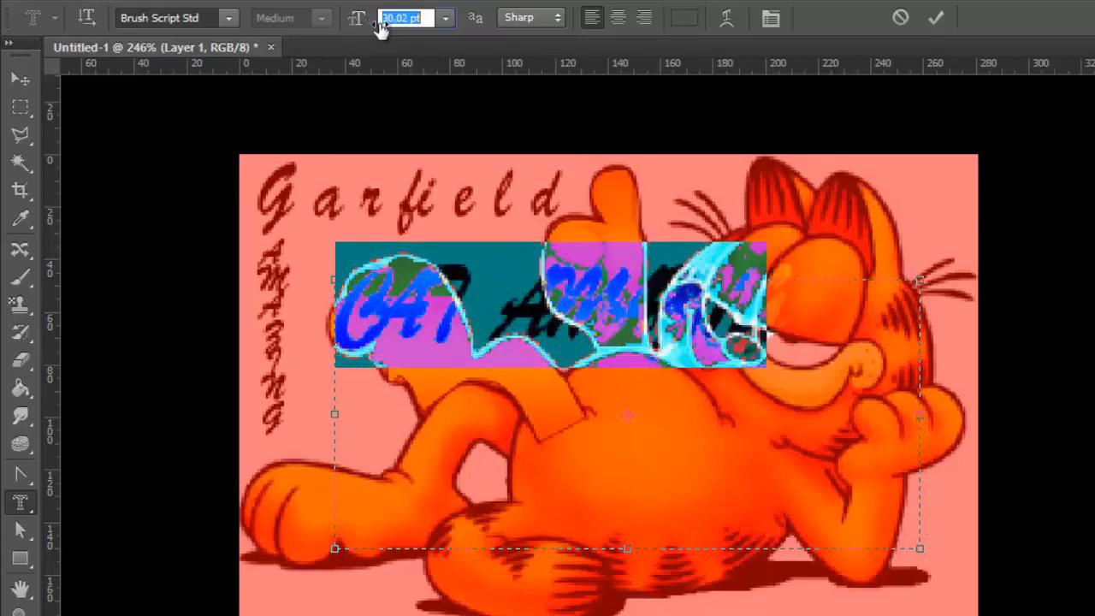
Move AMAZING to its own line, enlarge the text to about 57 pt, and commit it as a selection
{"action": "left_click", "coordinate": [922, 543]}
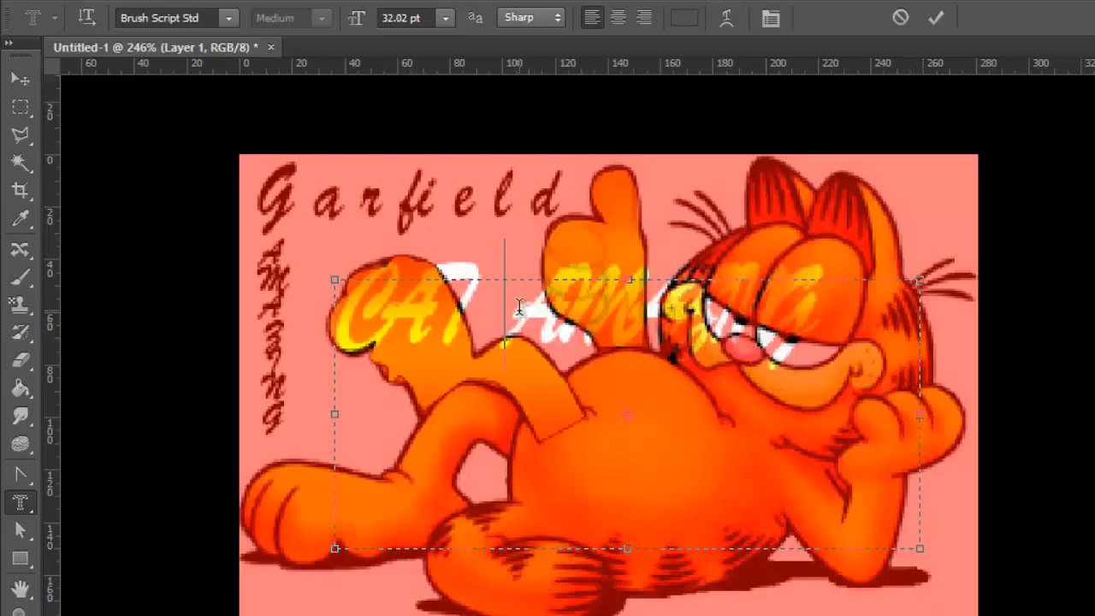
{"action": "key", "text": "Return"}
{"action": "key", "text": "ctrl+a"}
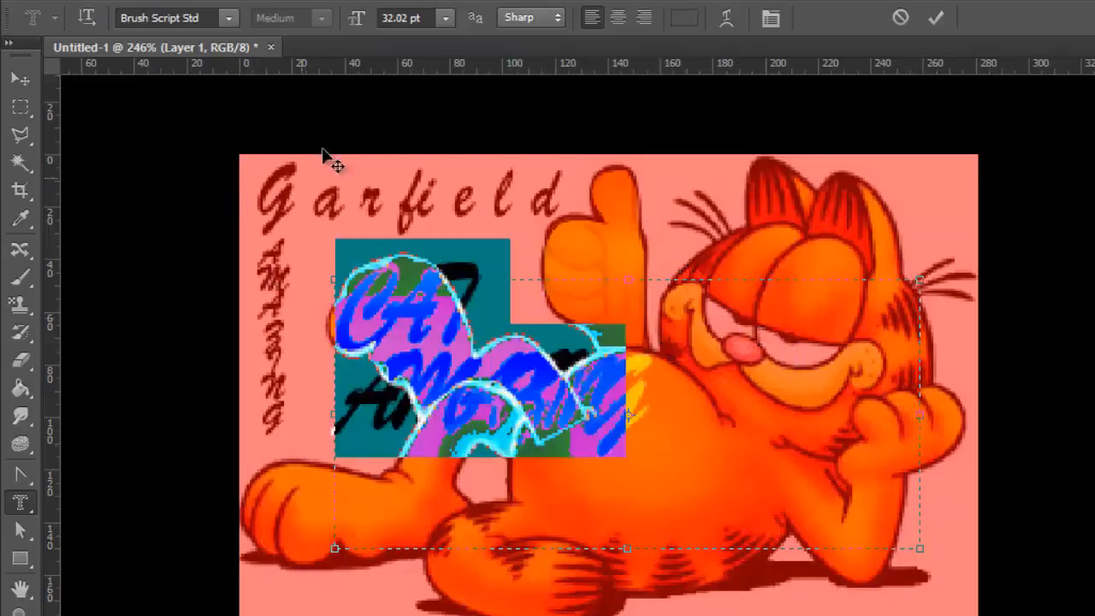
{"action": "left_click", "coordinate": [356, 18]}
{"action": "left_click_drag", "start_coordinate": [357, 18], "coordinate": [380, 34]}
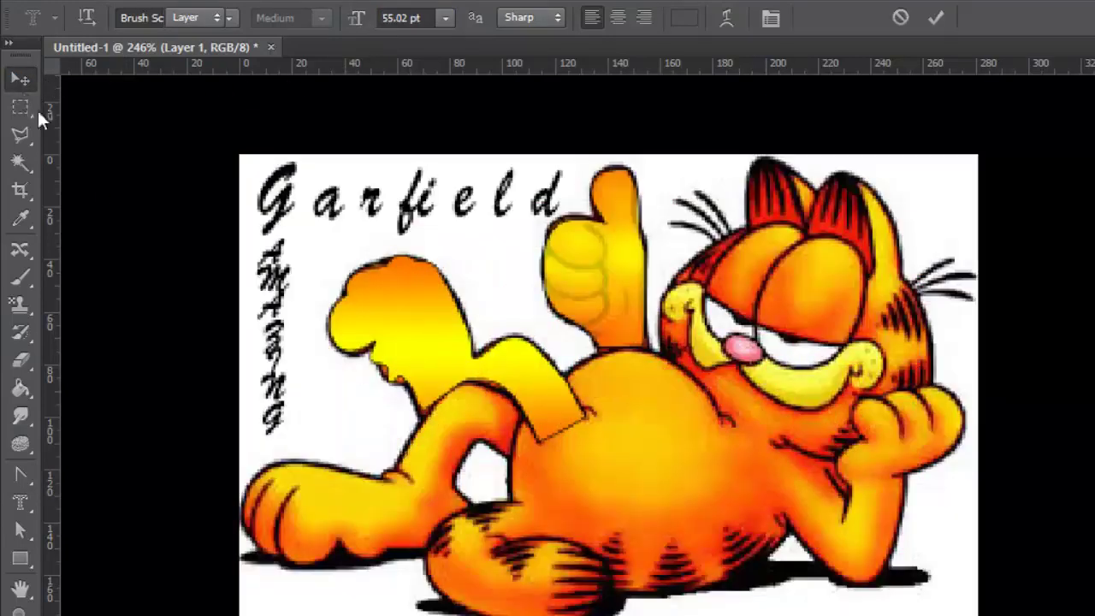
{"action": "left_click", "coordinate": [22, 79]}
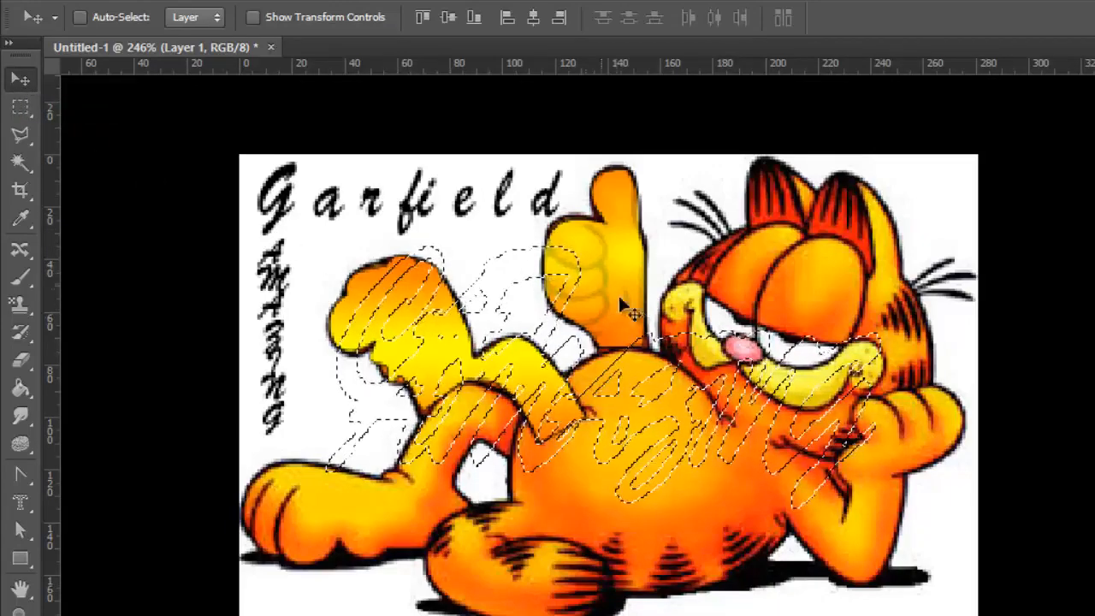
{"action": "scroll", "coordinate": [640, 347], "scroll_direction": "up", "scroll_amount": 2}
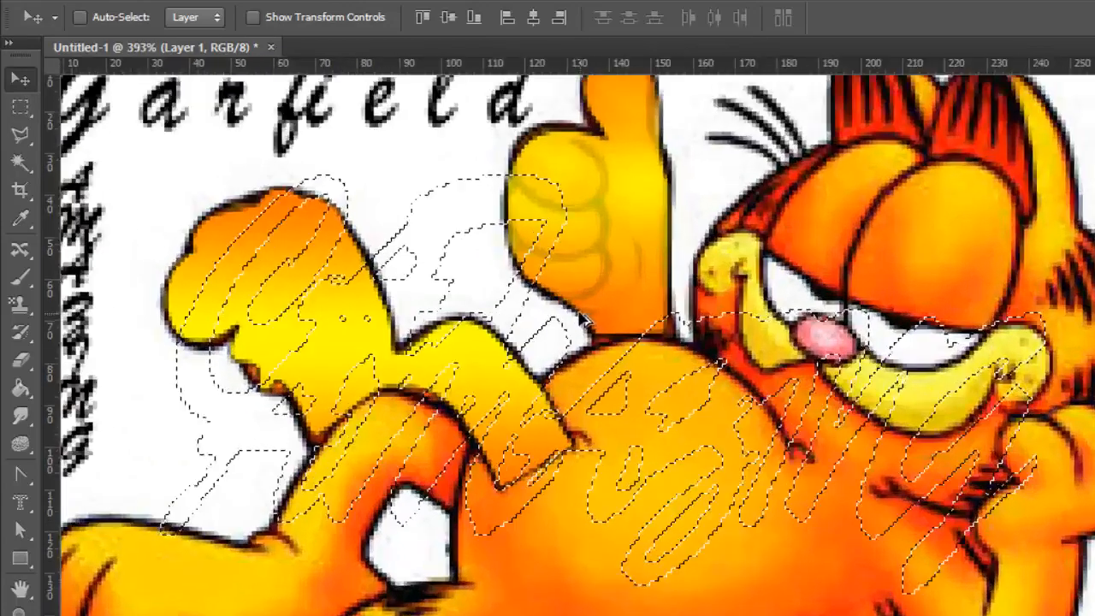
{"action": "scroll", "coordinate": [599, 342], "scroll_direction": "up", "scroll_amount": 3}
{"action": "scroll", "coordinate": [513, 325], "scroll_direction": "down", "scroll_amount": 1}
{"action": "scroll", "coordinate": [599, 368], "scroll_direction": "down", "scroll_amount": 2}
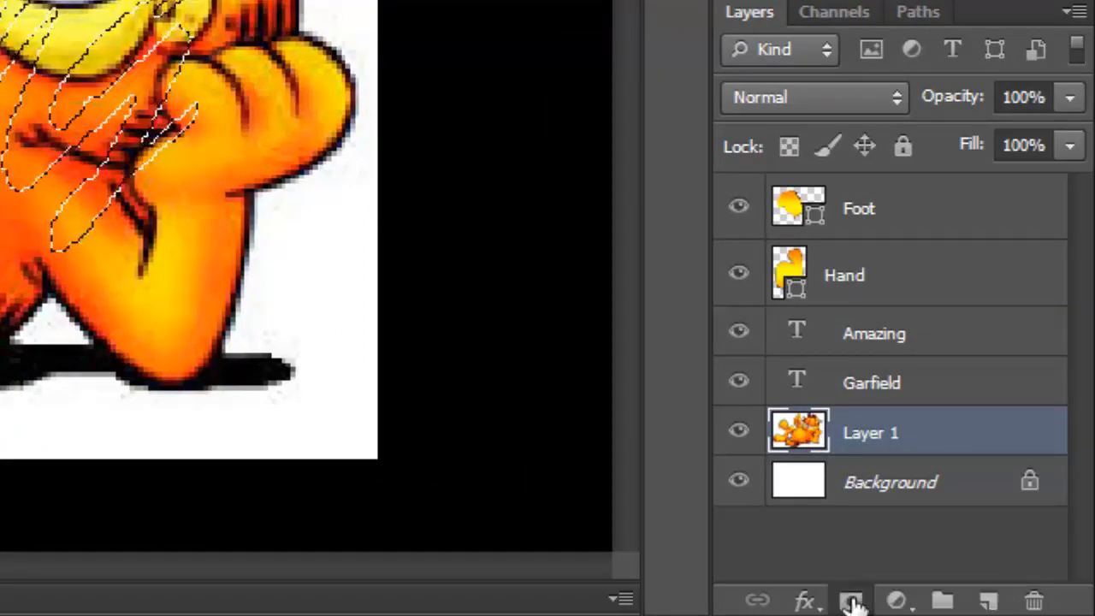
{"action": "left_click", "coordinate": [853, 602]}
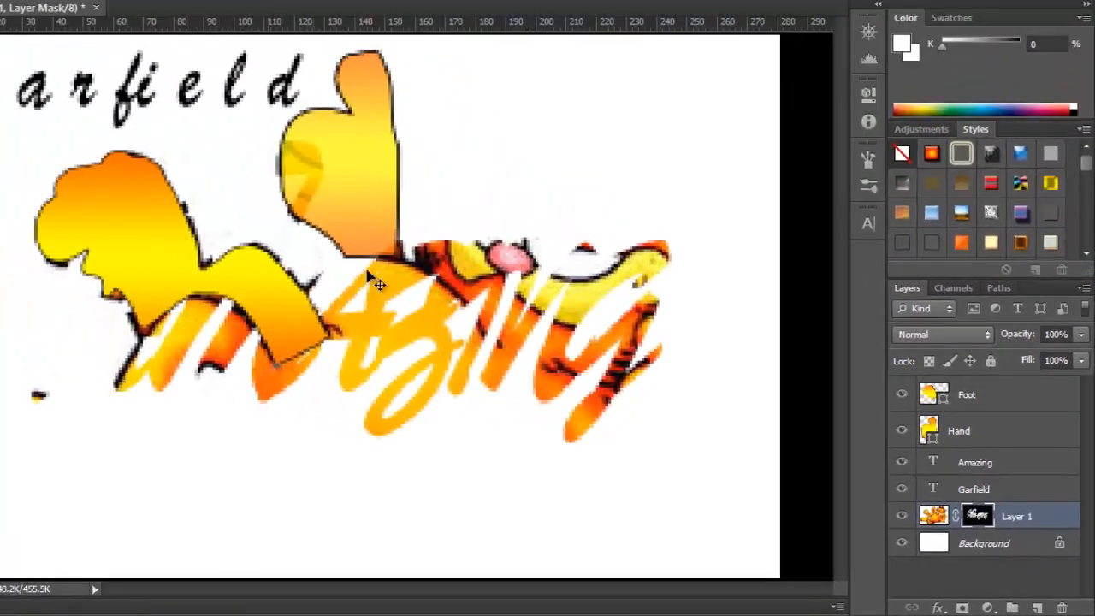
{"action": "scroll", "coordinate": [524, 334], "scroll_direction": "down", "scroll_amount": 2}
{"action": "scroll", "coordinate": [524, 334], "scroll_direction": "down", "scroll_amount": 2}
{"action": "scroll", "coordinate": [523, 334], "scroll_direction": "up", "scroll_amount": 1}
{"action": "scroll", "coordinate": [532, 326], "scroll_direction": "up", "scroll_amount": 1}
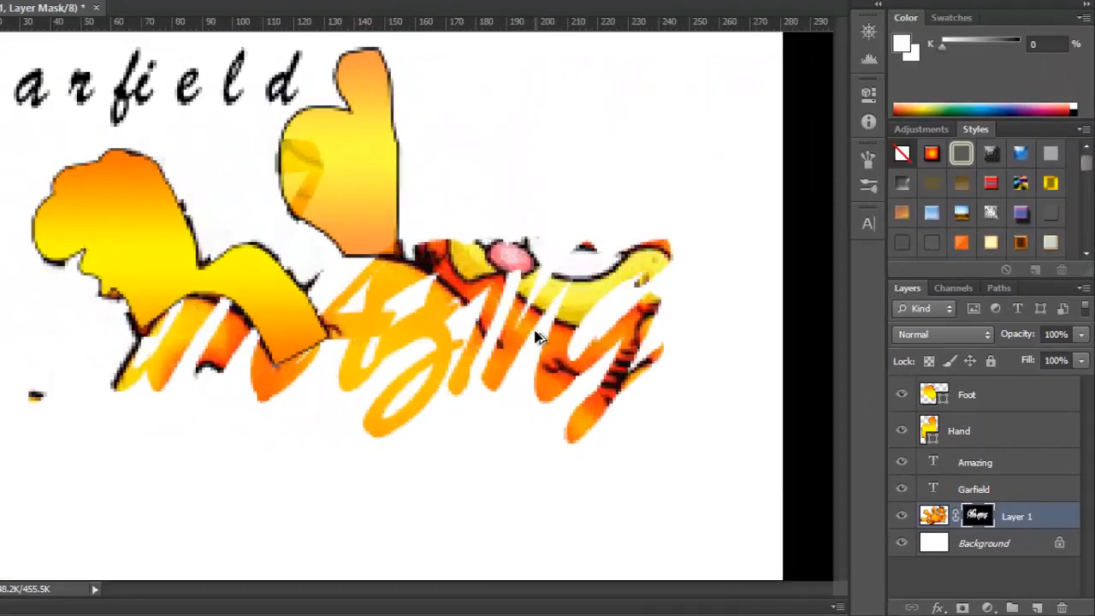
{"action": "key", "text": "ctrl+z"}
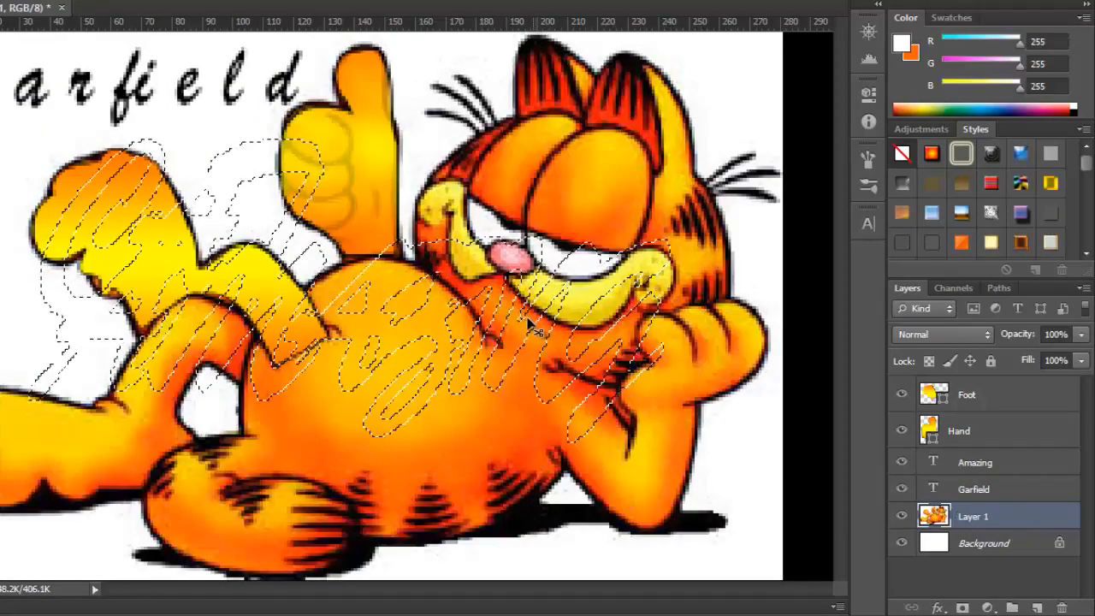